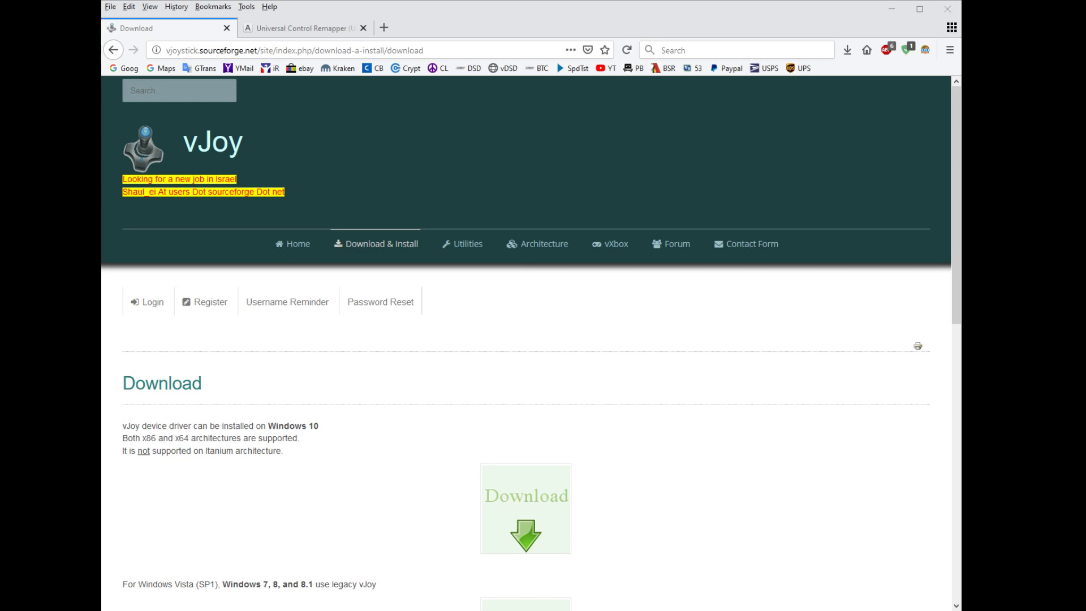
Step: Open the vJoy site's Download page and review the driver downloads for the different Windows versions
left_click(665, 15)
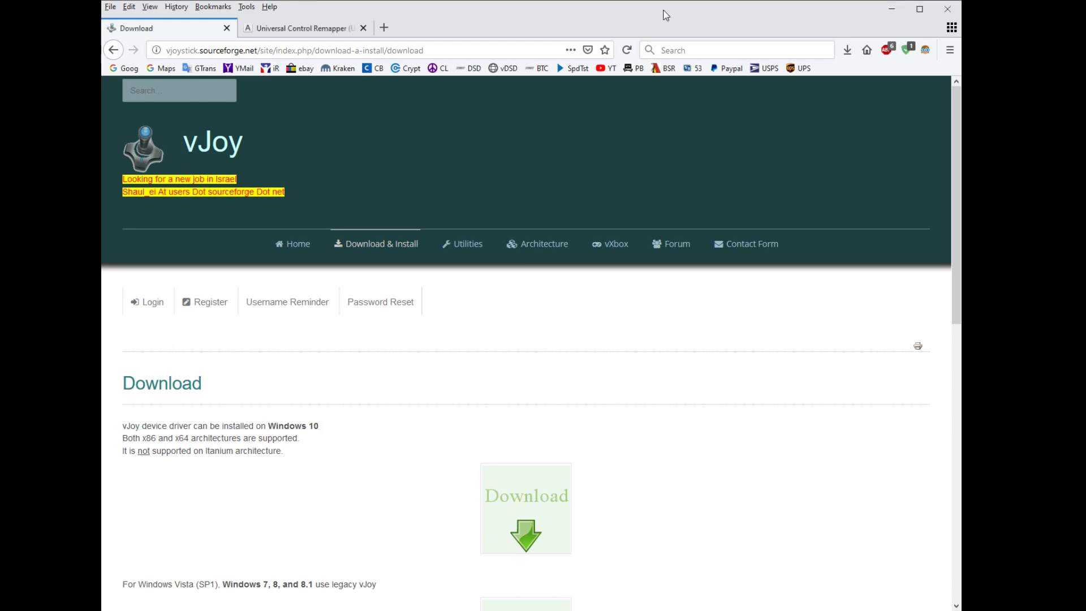
mouse_move(338, 249)
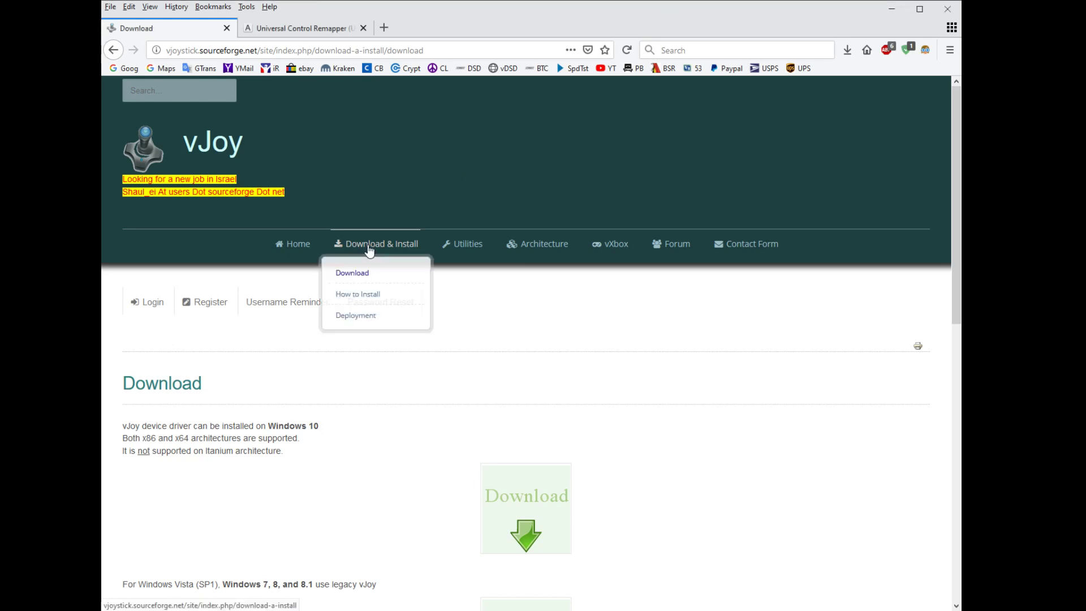
left_click(357, 275)
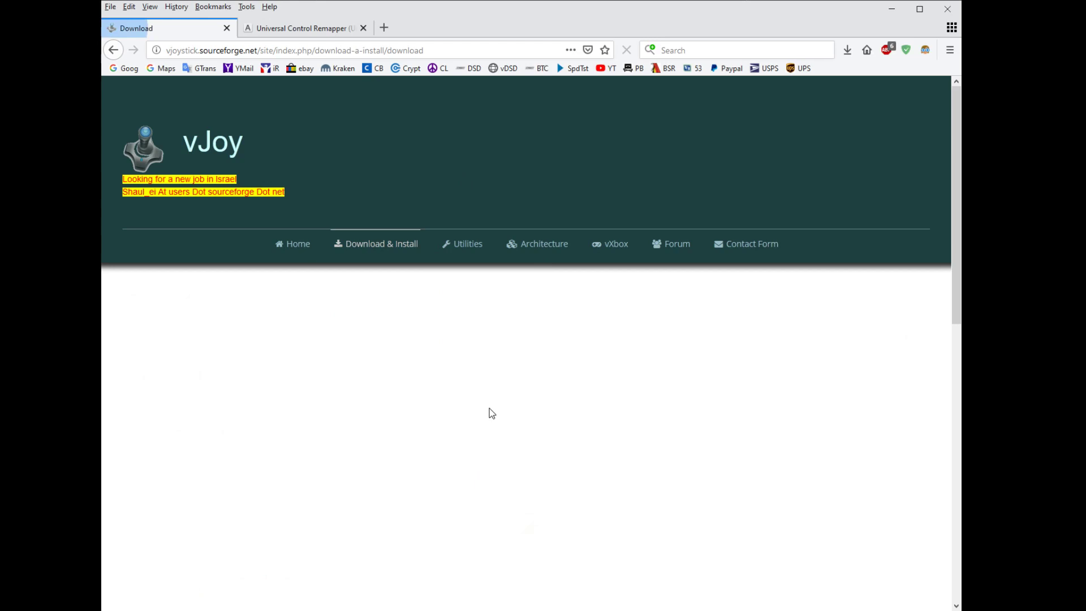
scroll(532, 396, "down", 2)
scroll(581, 384, "down", 2)
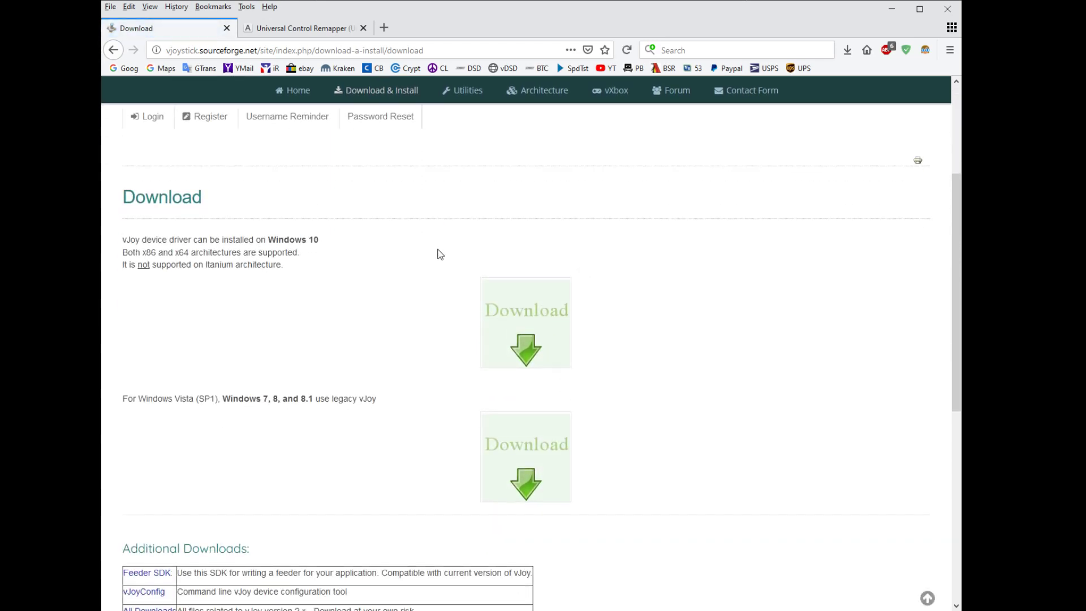
Step: Review the Universal Control Remapper forum topic on AutoHotkey, including the vJoy requirements and the core plugin descriptions
left_click(260, 30)
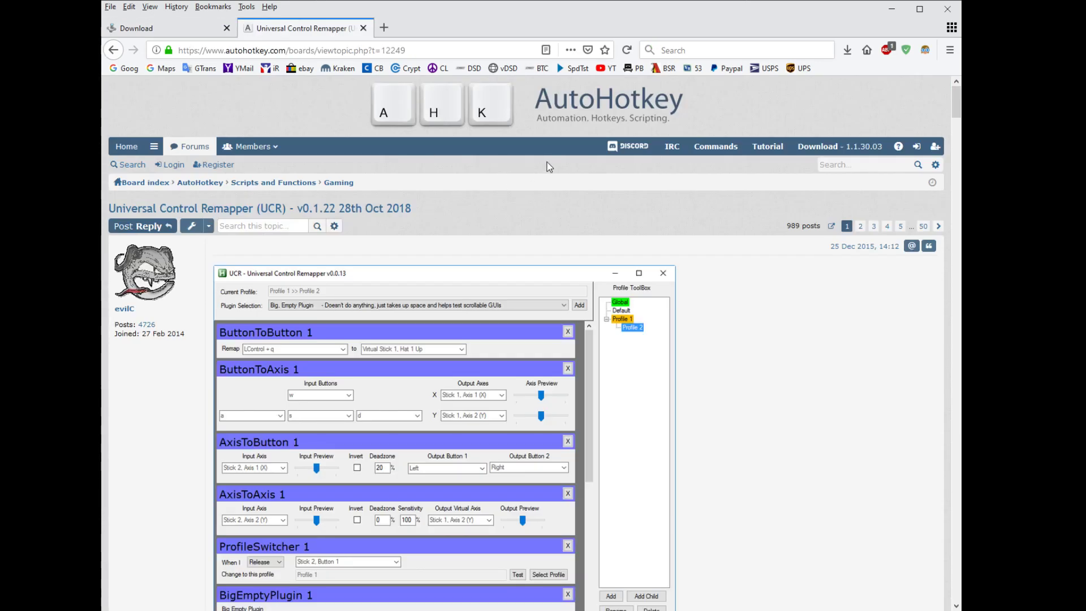
scroll(546, 167, "down", 3)
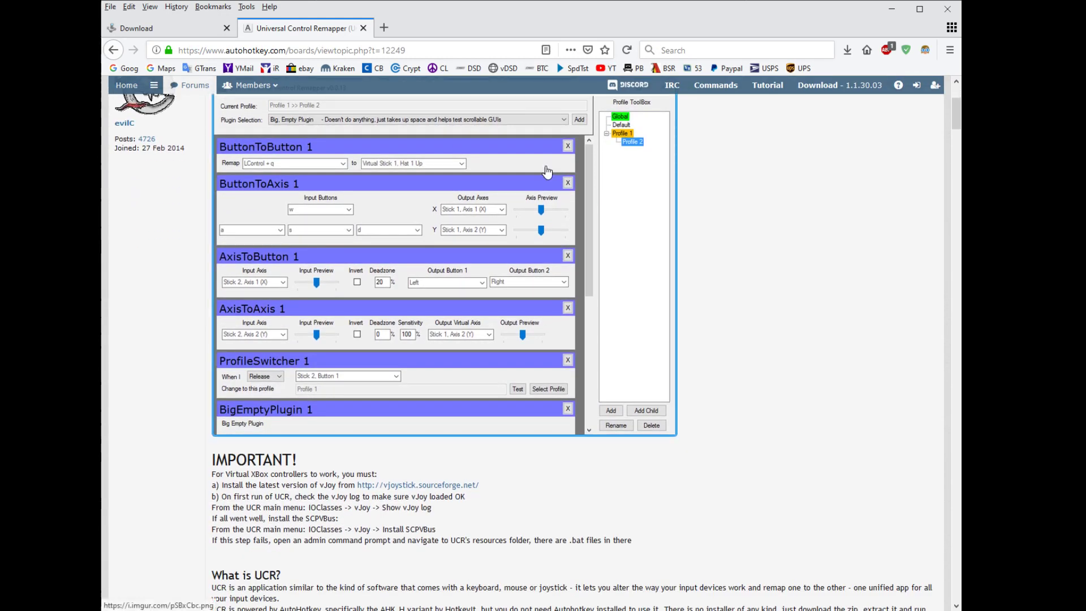
scroll(547, 171, "down", 3)
scroll(547, 174, "down", 6)
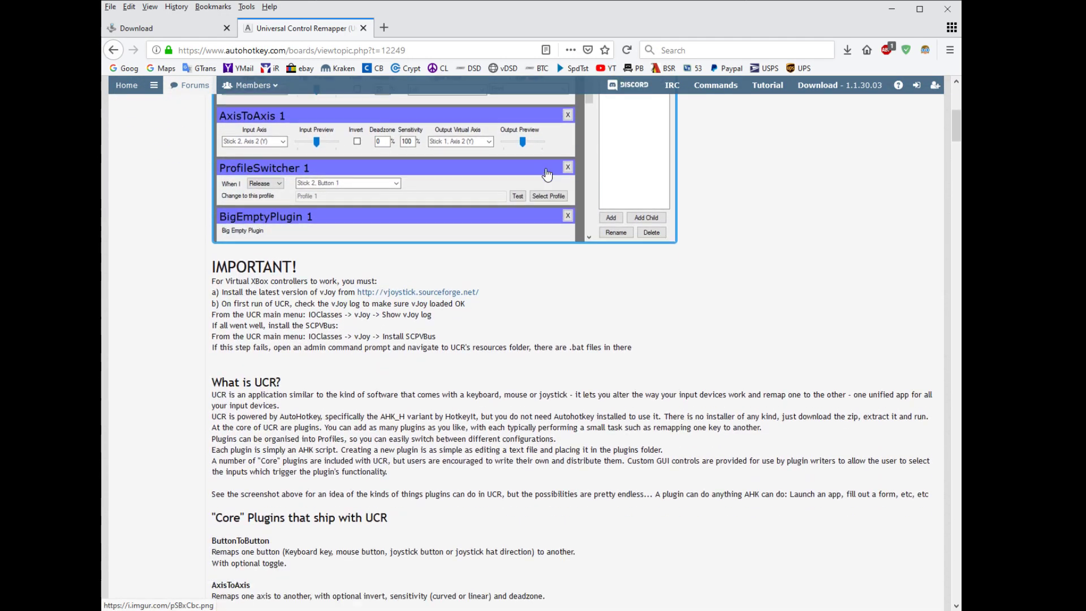
scroll(547, 176, "down", 9)
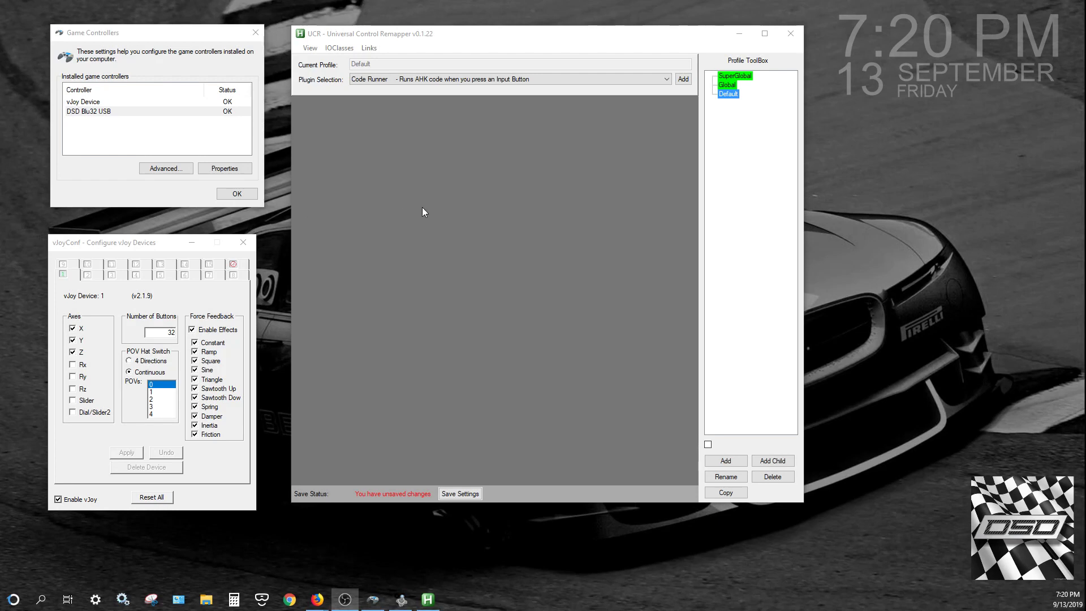
Step: Move the vJoyConf window closer beneath Game Controllers and shift the Universal Control Remapper window slightly
left_click_drag(125, 241, 132, 227)
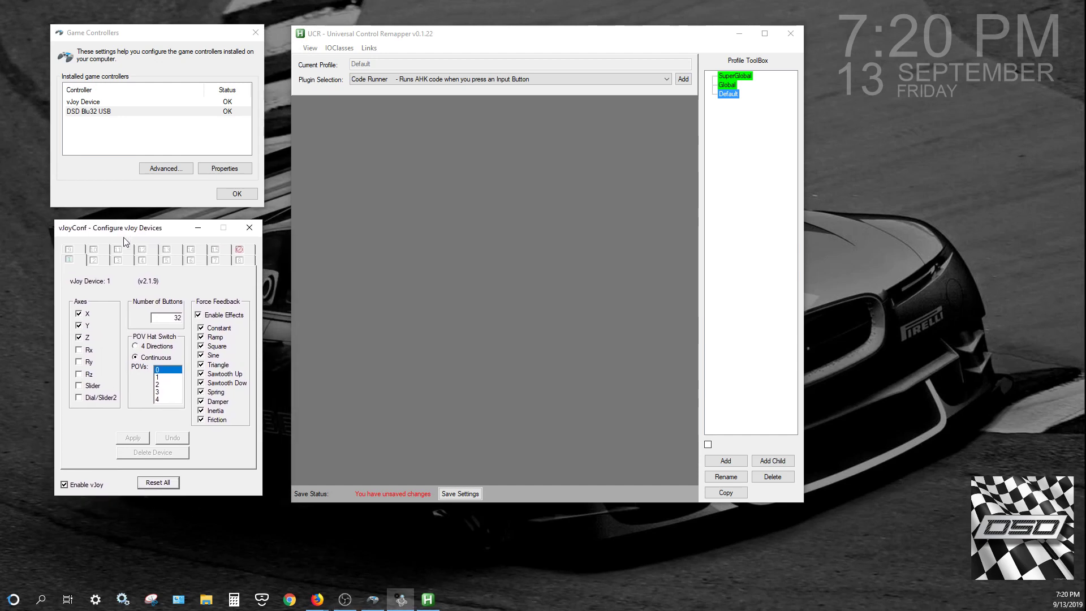
left_click_drag(171, 317, 204, 321)
left_click_drag(634, 41, 641, 51)
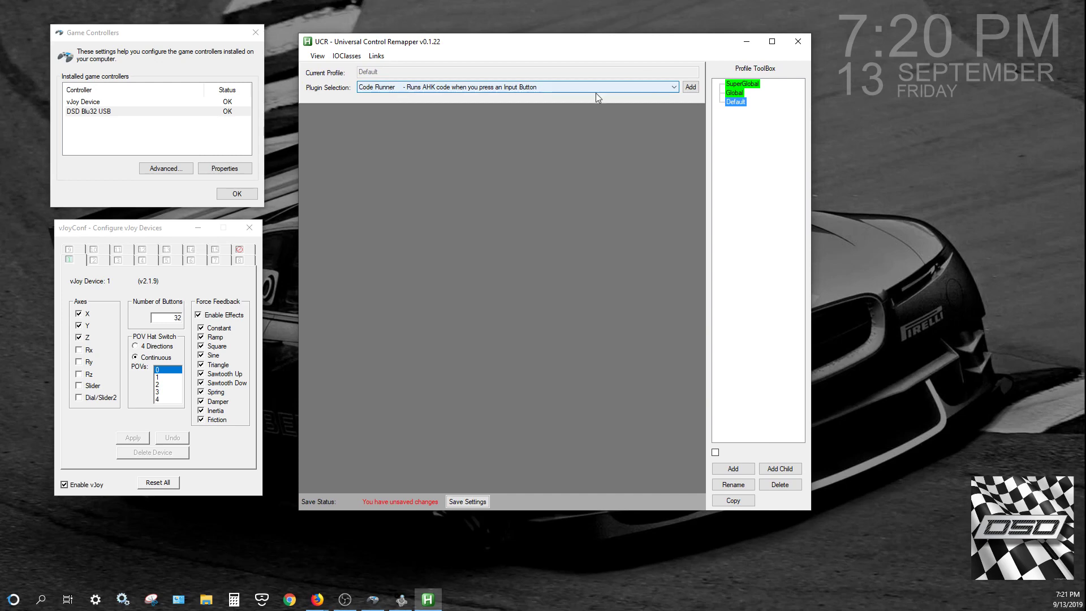
Step: Add a Remapper (Button To Button) plugin to the Default profile, keeping the suggested name ButtonToButton 1
left_click(674, 87)
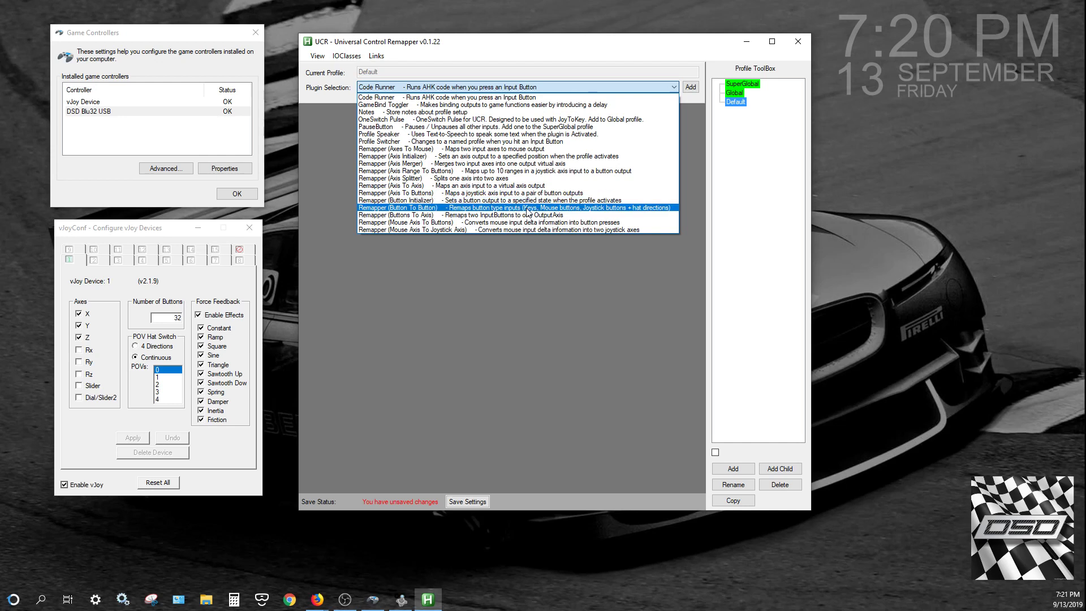
left_click(584, 208)
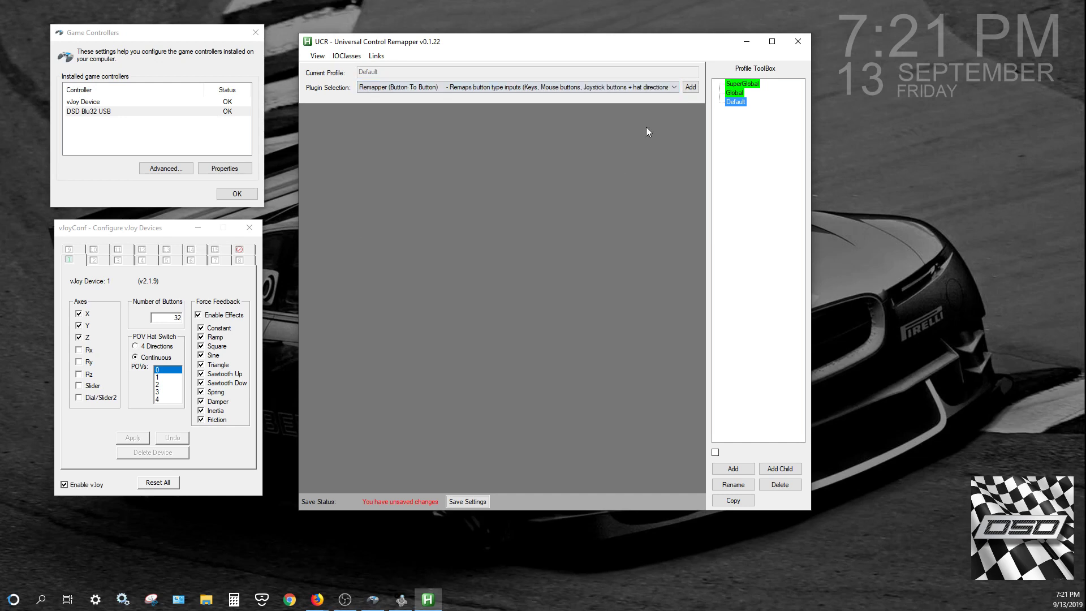
left_click(685, 89)
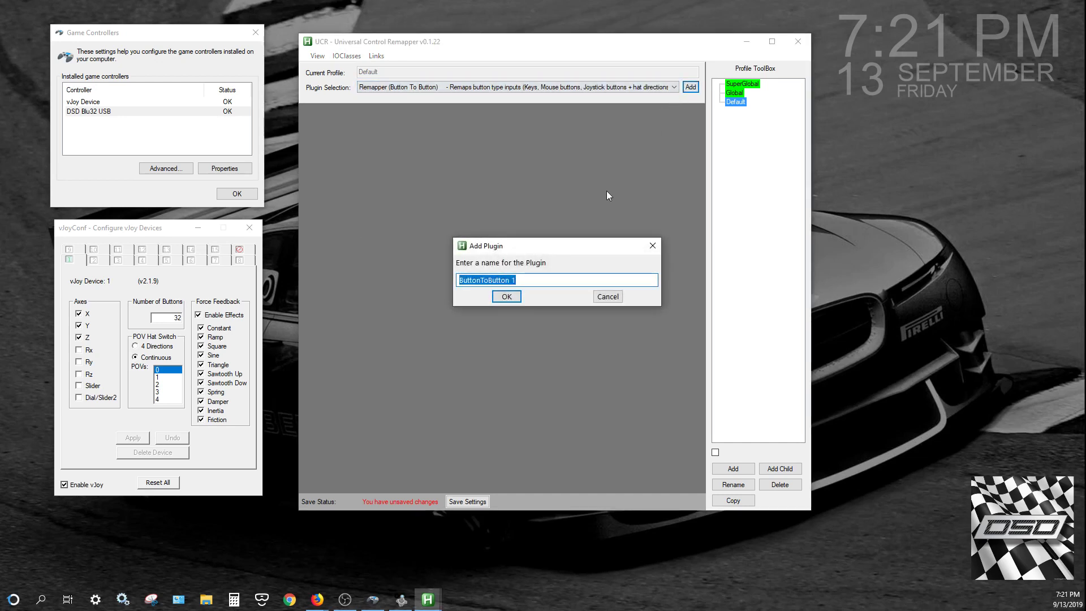
left_click(506, 297)
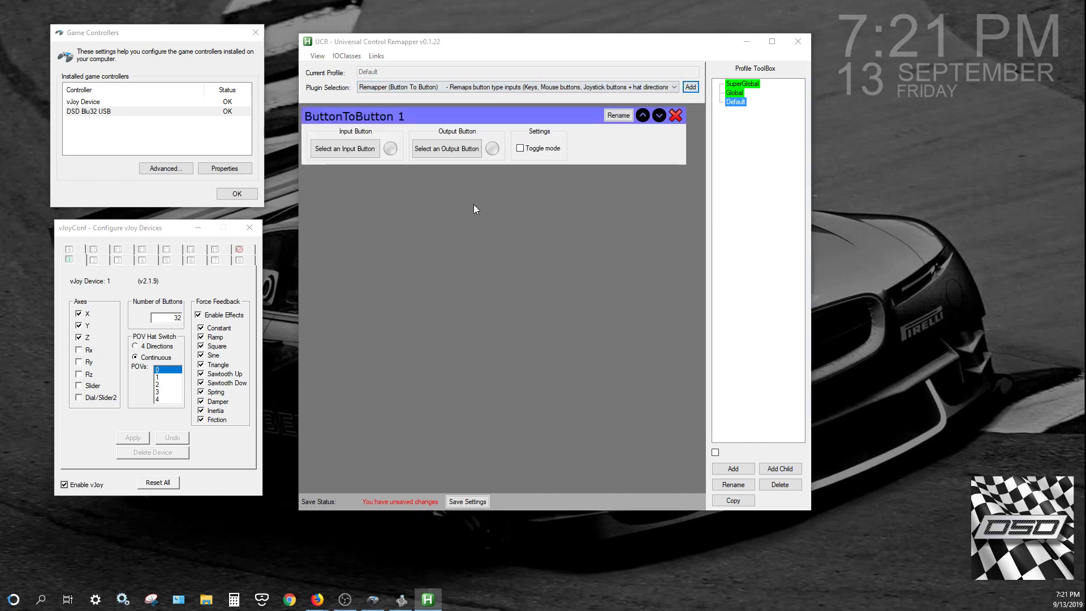
Step: Bind the input of ButtonToButton 1 to the physical controller's Stick 1 Button 2
left_click(336, 155)
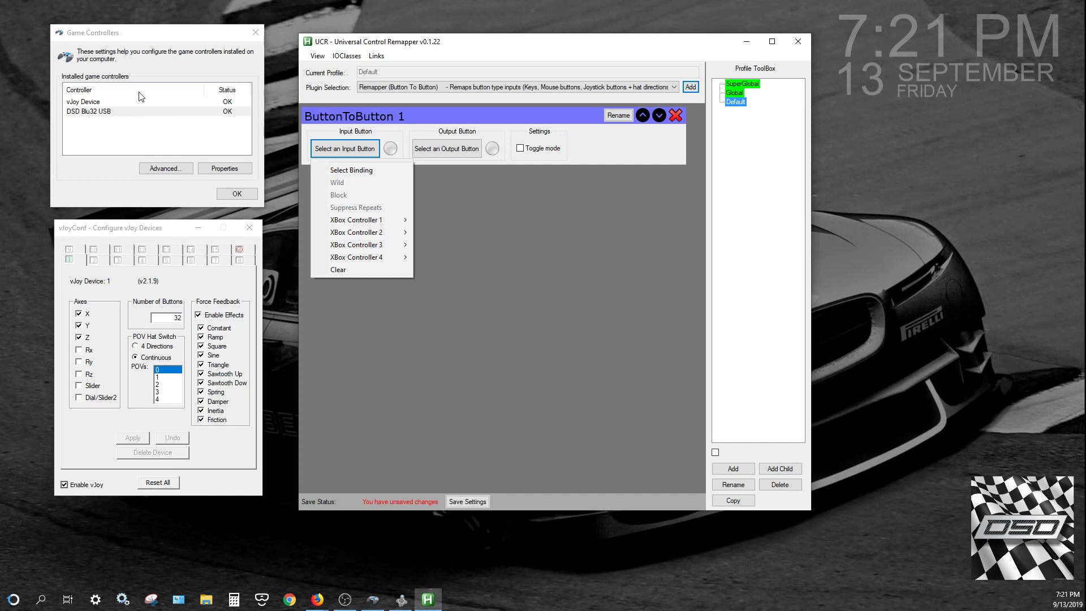
left_click(346, 150)
left_click(346, 150)
left_click(352, 170)
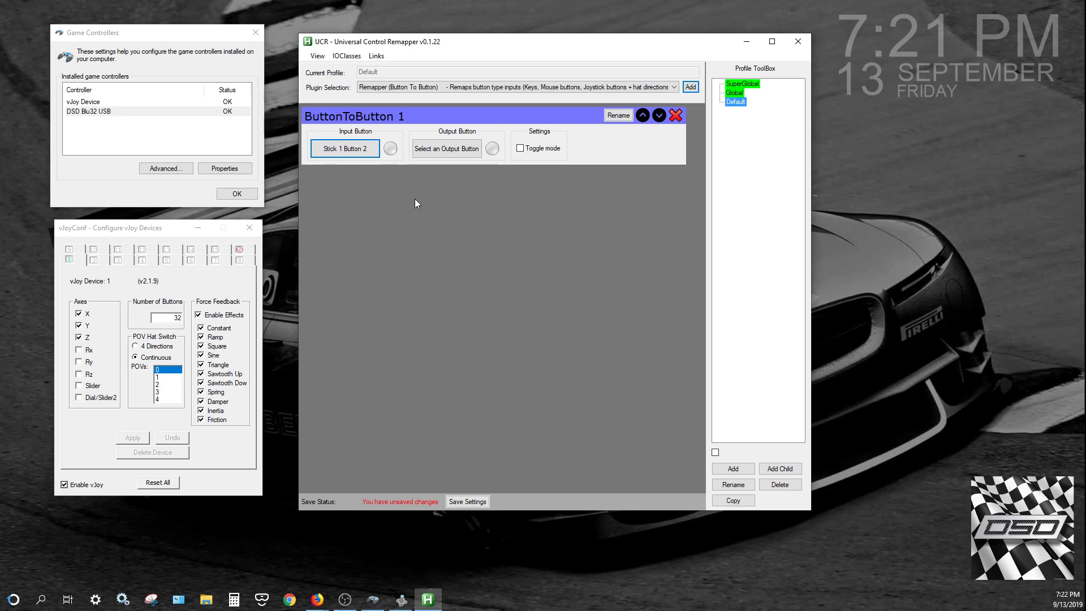
Step: Set the output of ButtonToButton 1 to vJoy Stick 1, Button 16
left_click(444, 148)
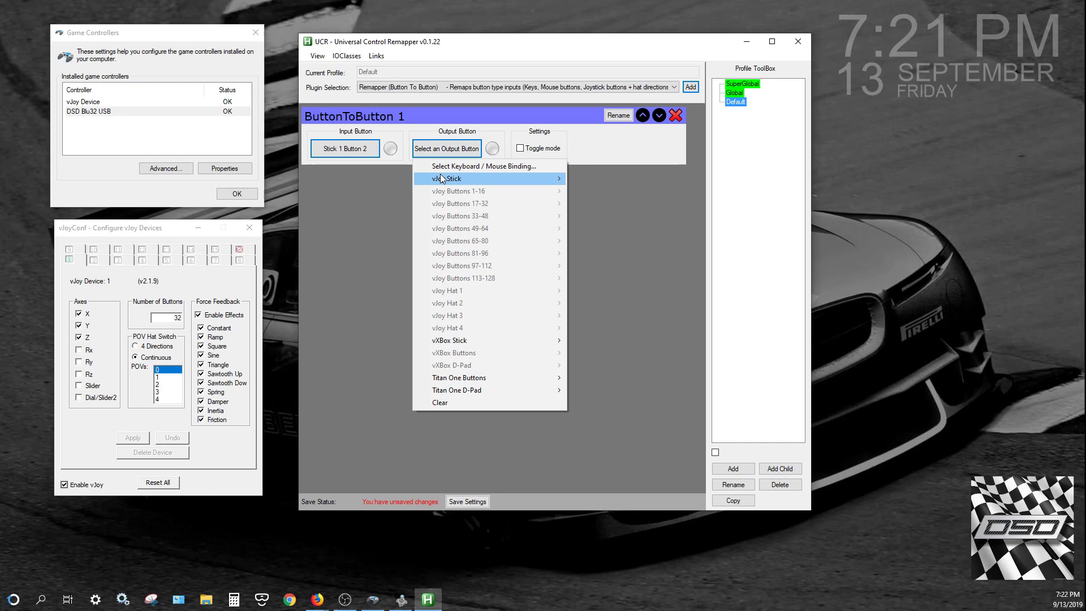
mouse_move(442, 179)
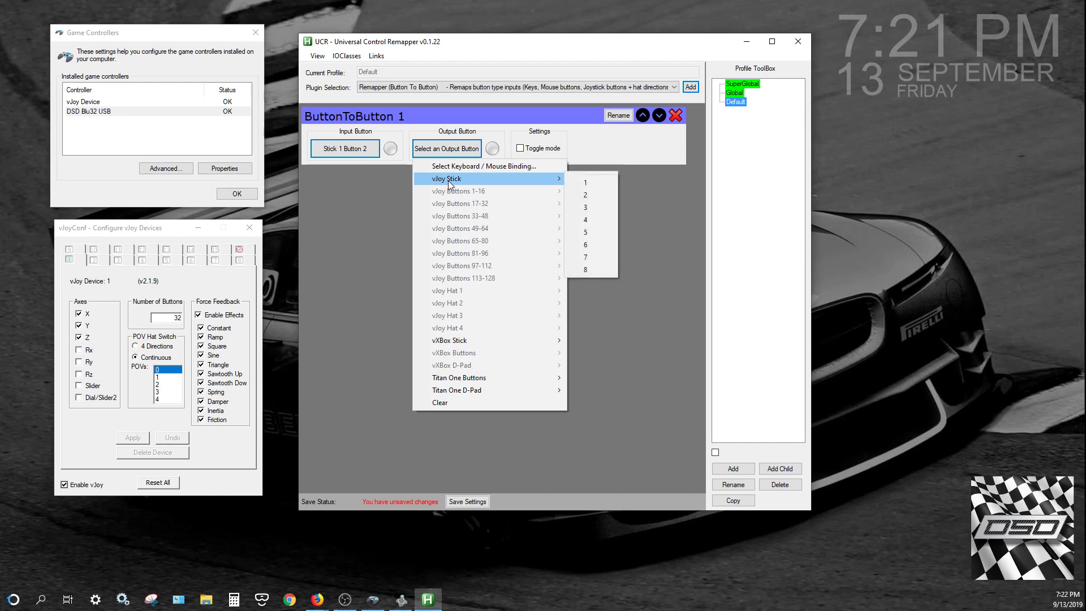
left_click(608, 182)
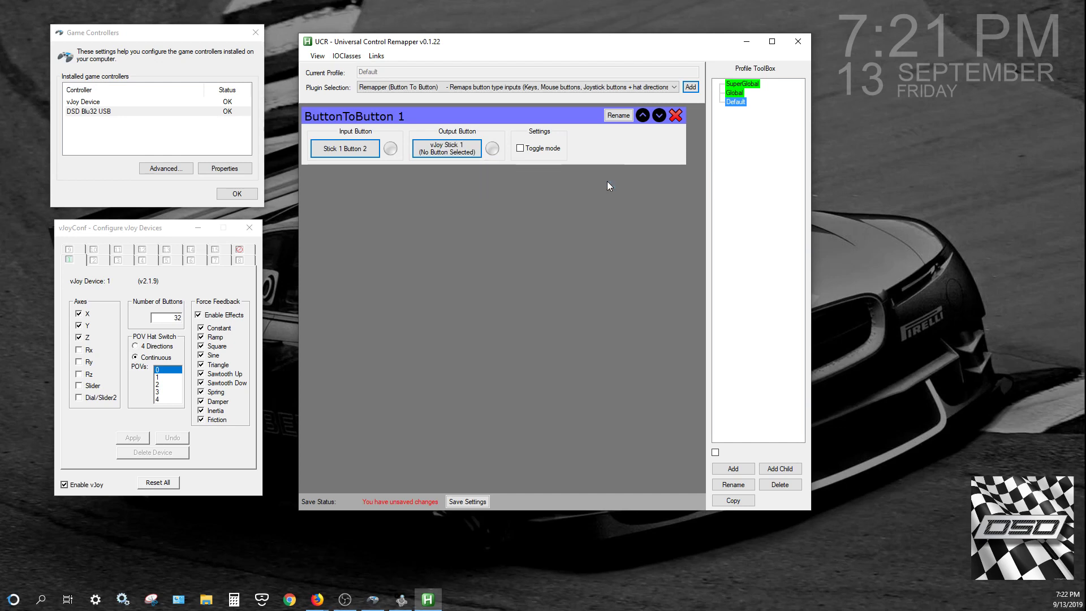
left_click(431, 151)
mouse_move(454, 193)
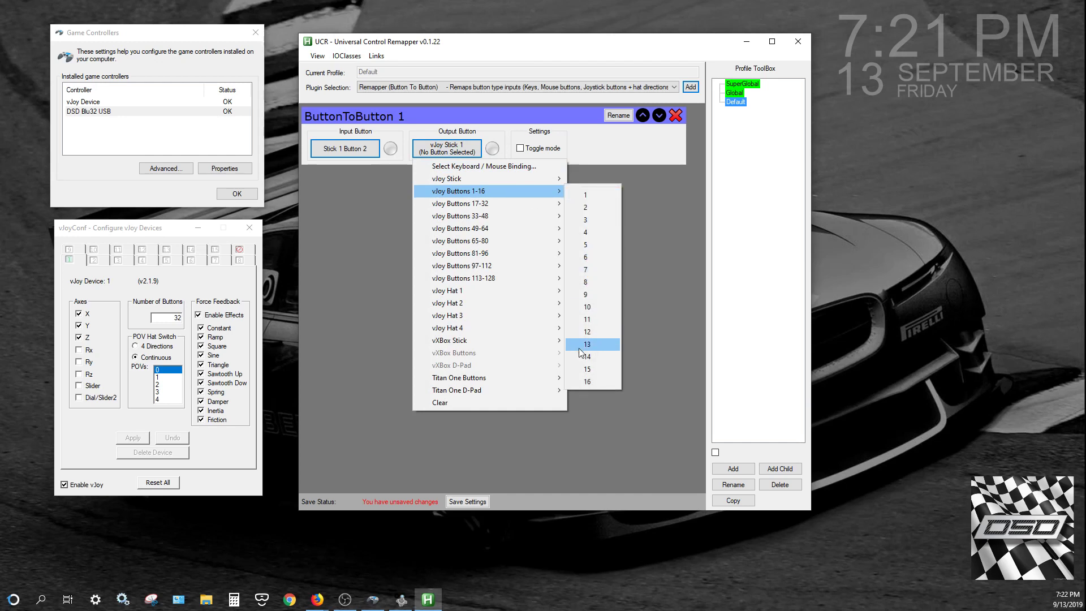
left_click(591, 382)
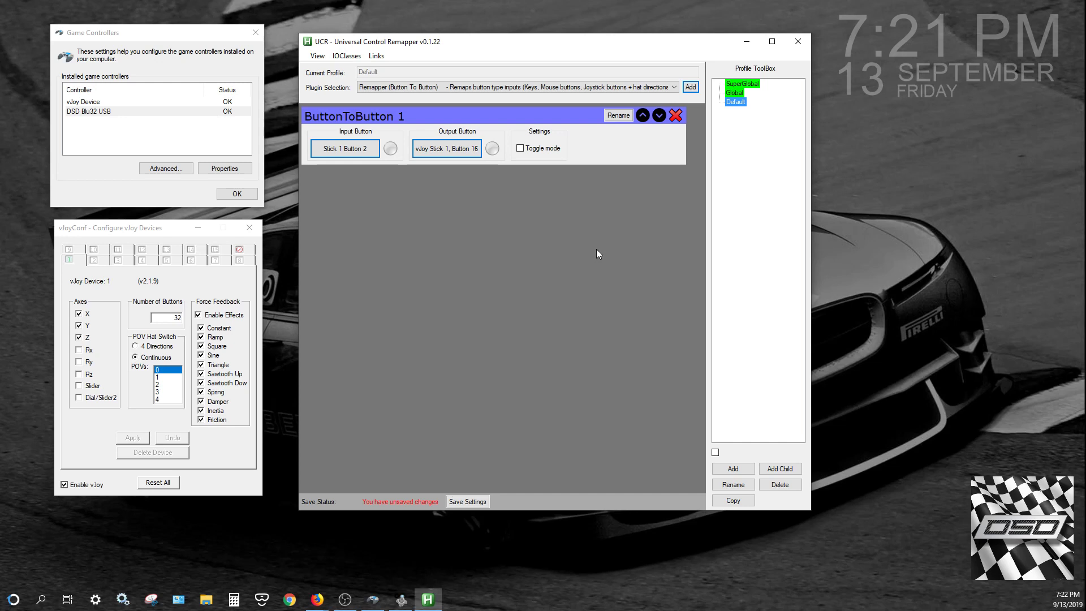
left_click(365, 152)
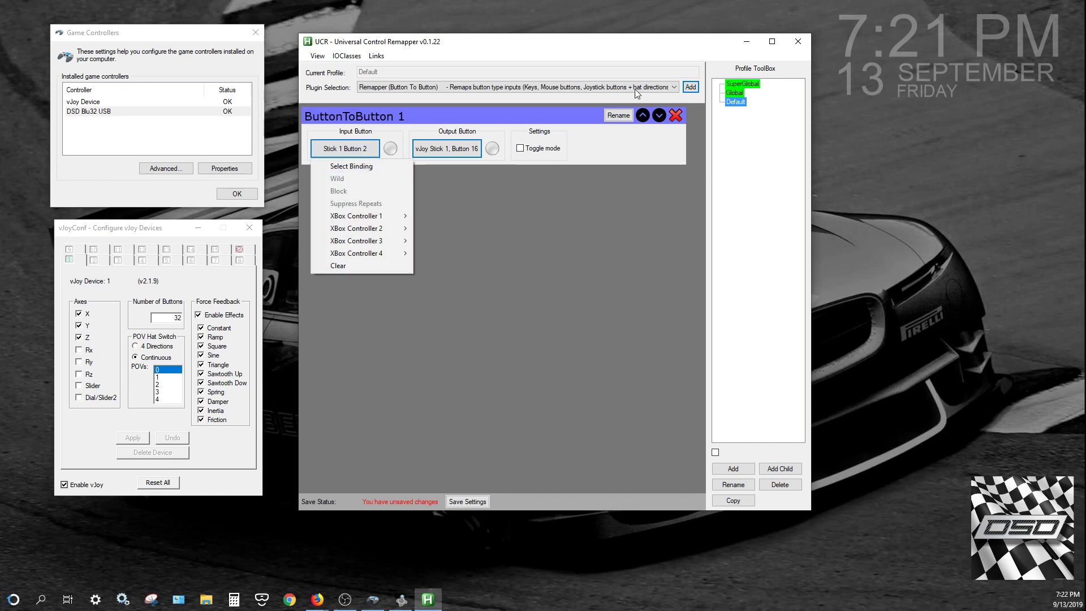
Step: Add a second Button To Button plugin named ButtonToButton 2 and bind its input to Stick 1 Button 1
left_click(690, 87)
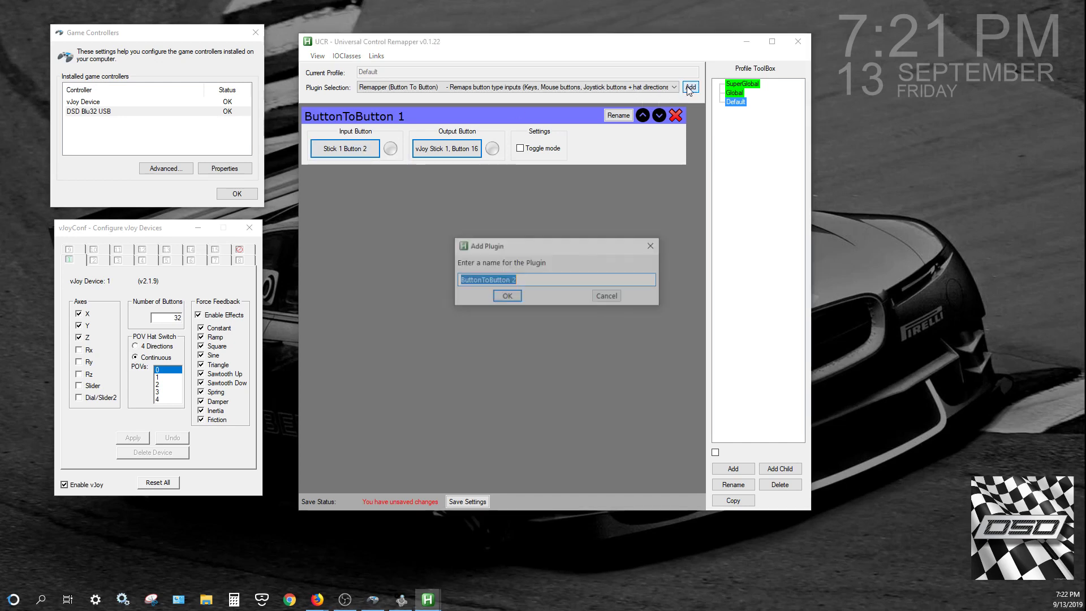
left_click(509, 295)
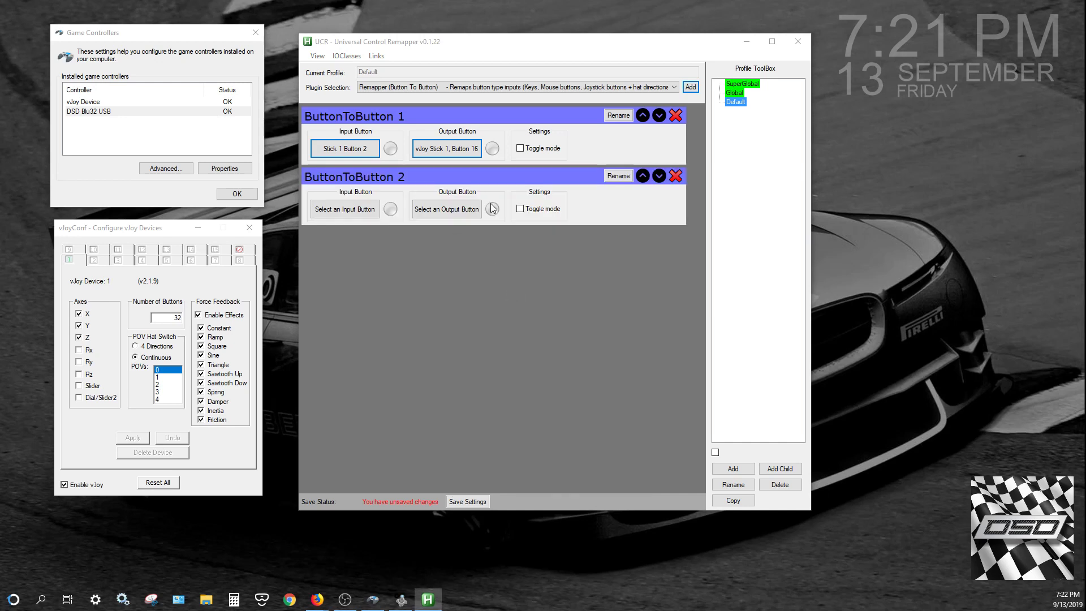
left_click(362, 212)
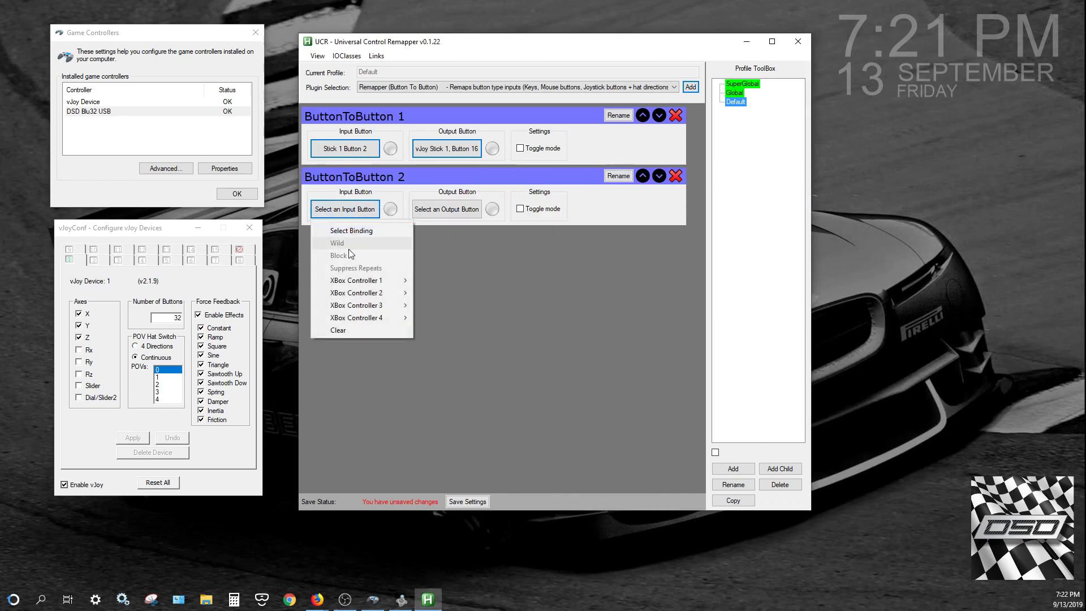
left_click(351, 232)
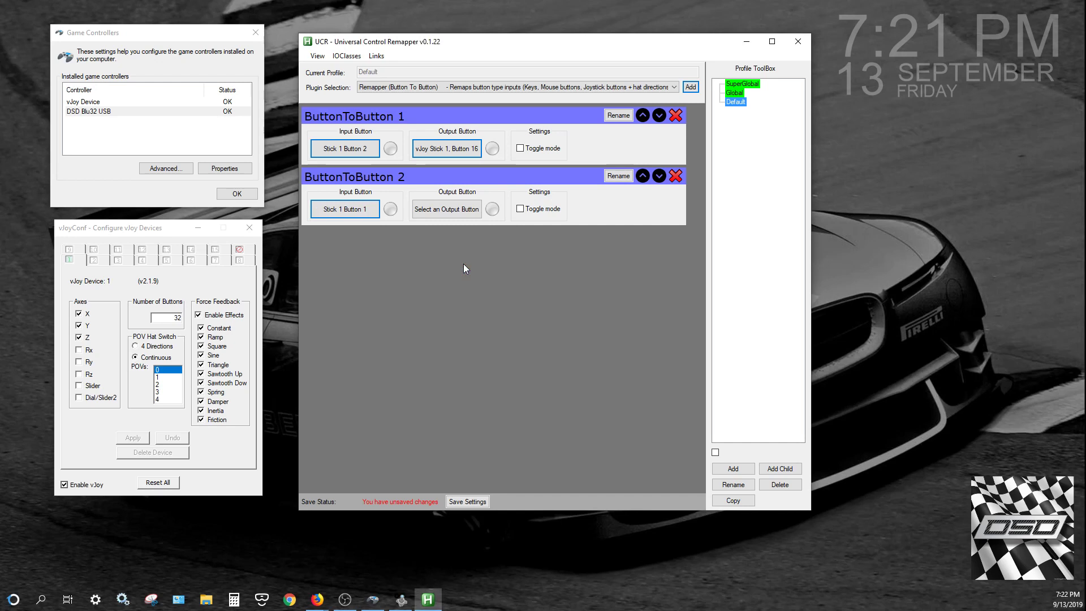
Step: Set the output of ButtonToButton 2 to vJoy Stick 1, Button 15
left_click(439, 211)
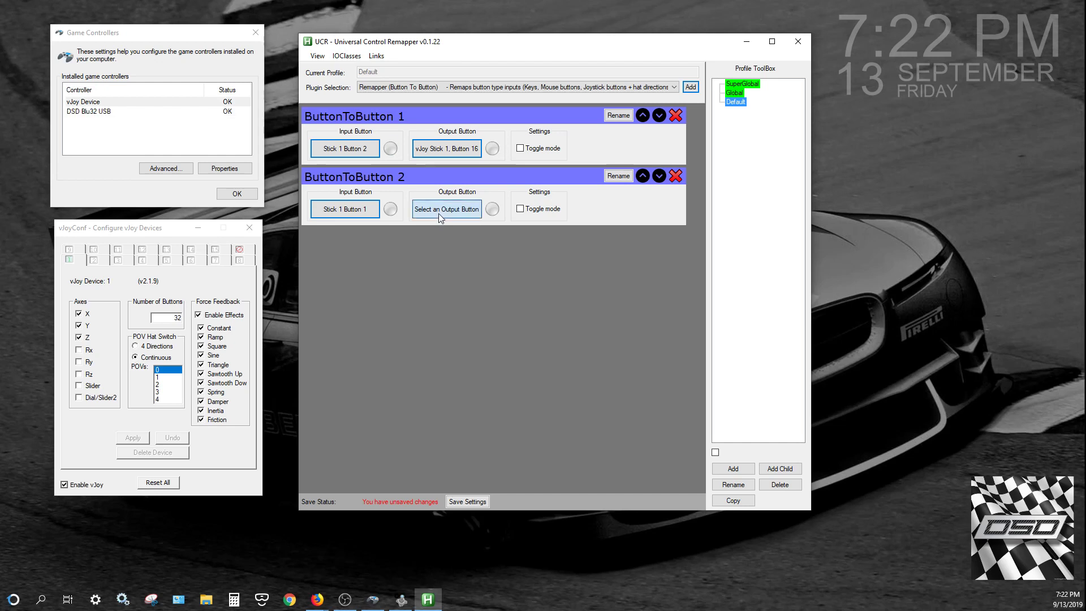
mouse_move(453, 241)
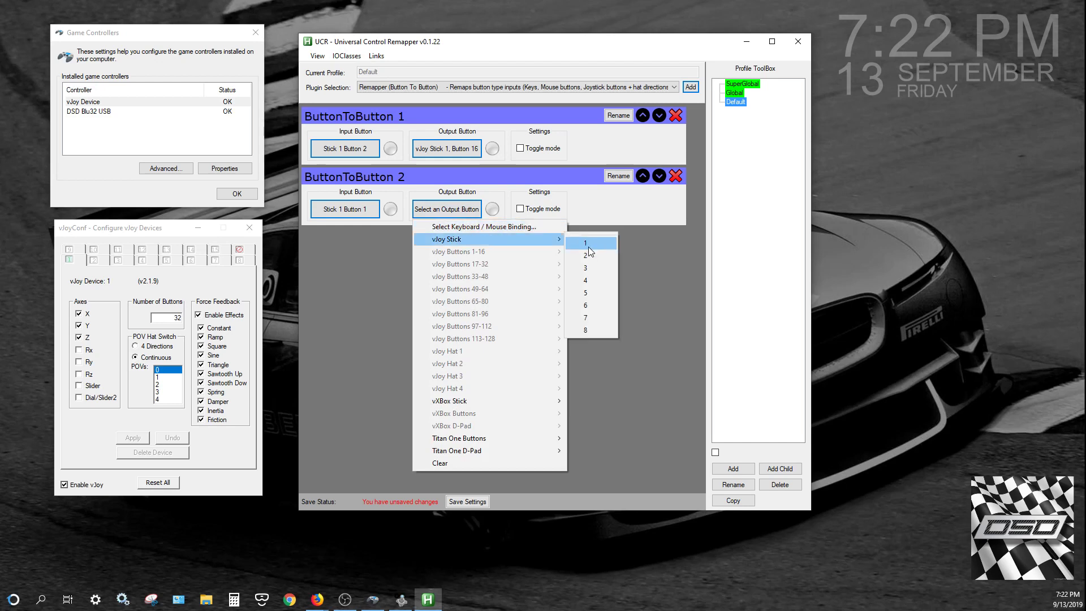
left_click(588, 247)
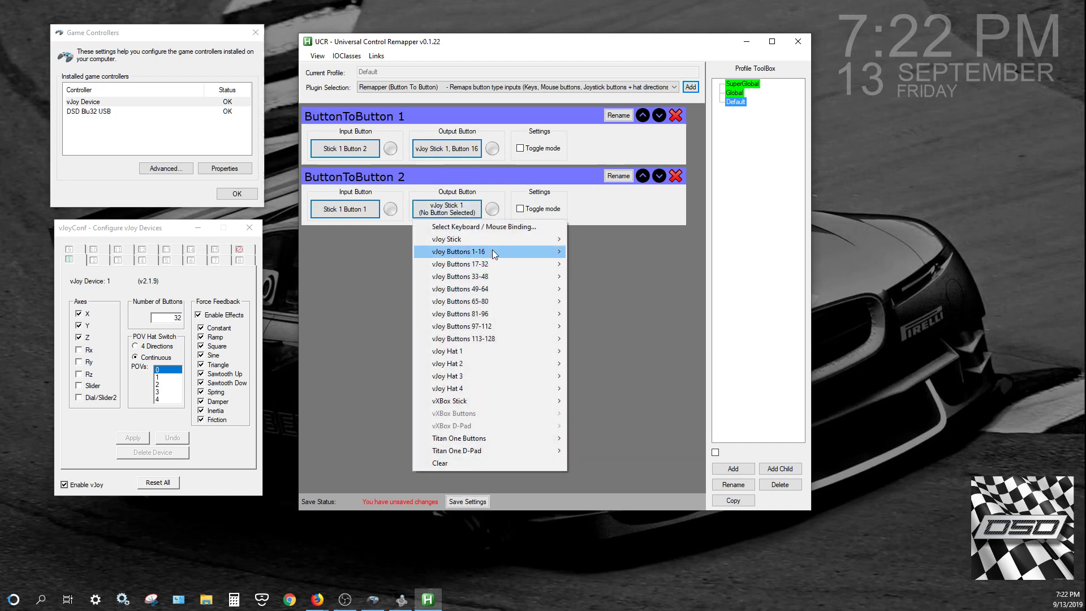
mouse_move(494, 251)
left_click(582, 432)
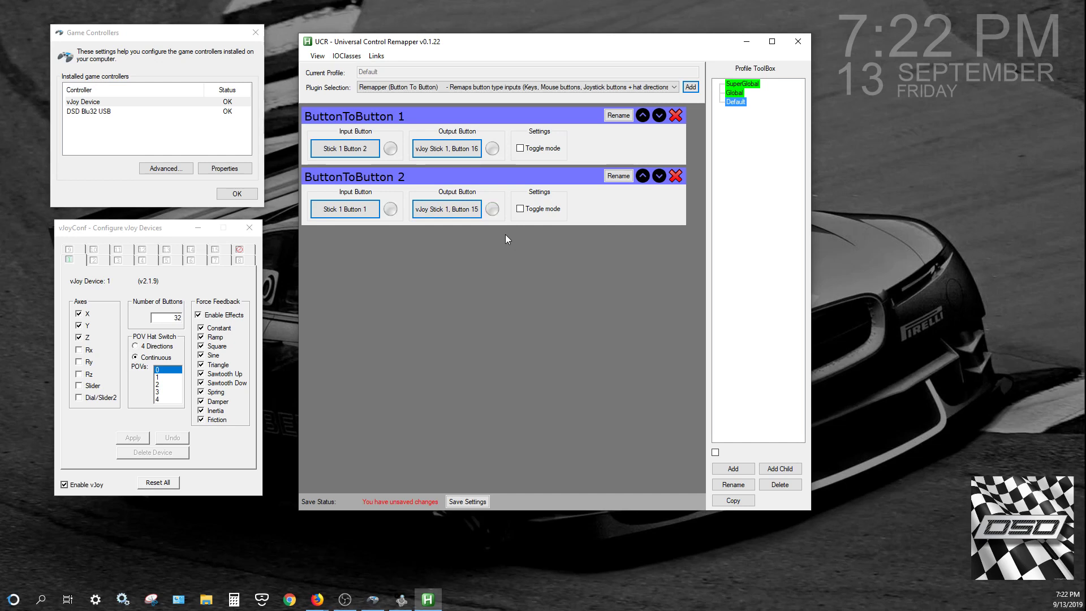
Step: Open the vJoy Device's properties from Game Controllers and place its test window below the two button mappings
left_click(204, 143)
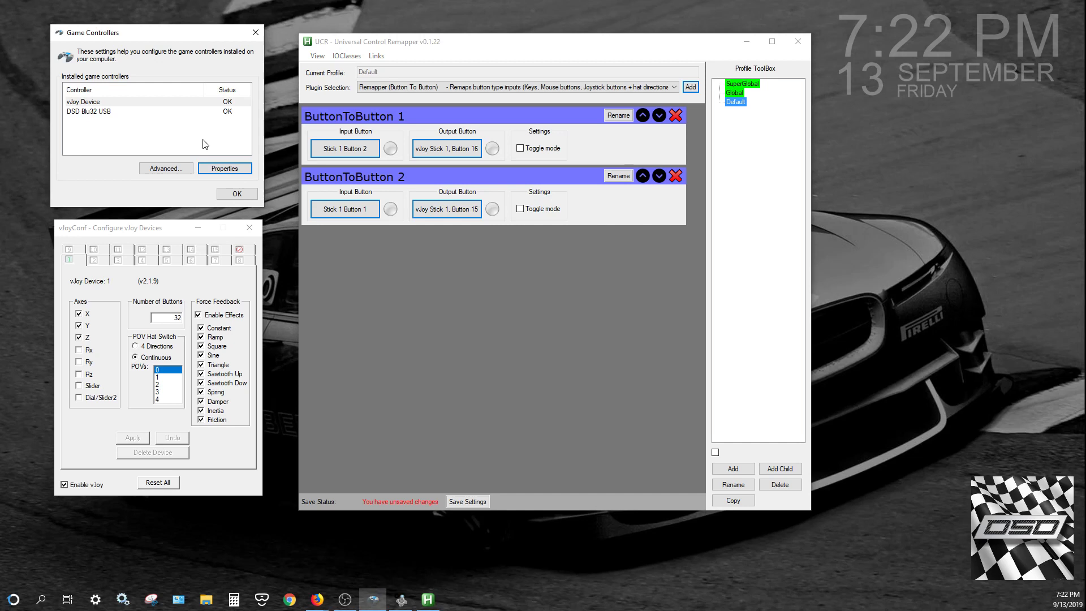
left_click(185, 102)
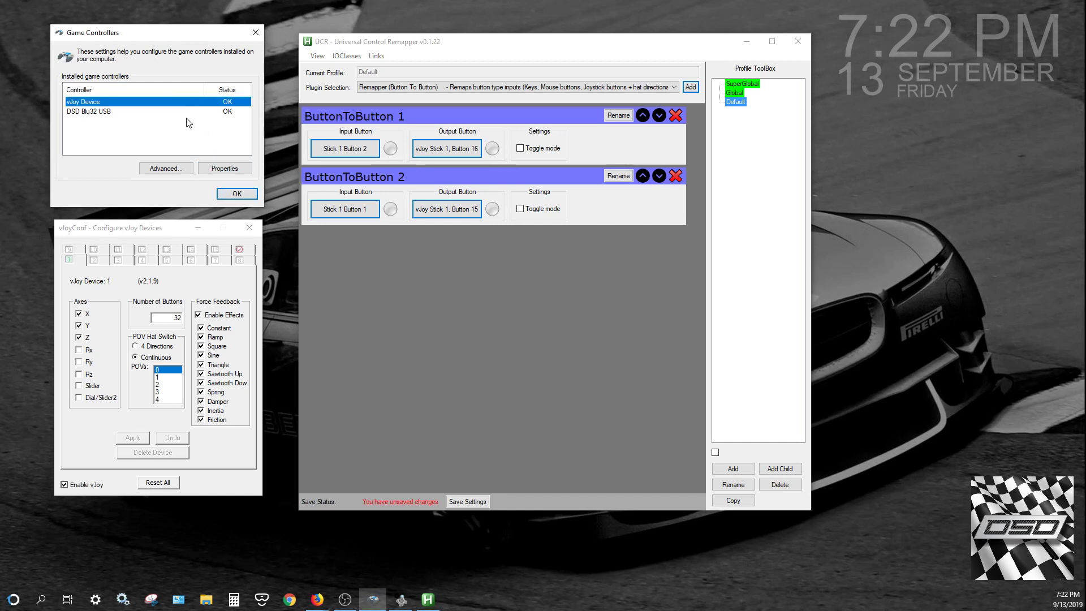
left_click(222, 168)
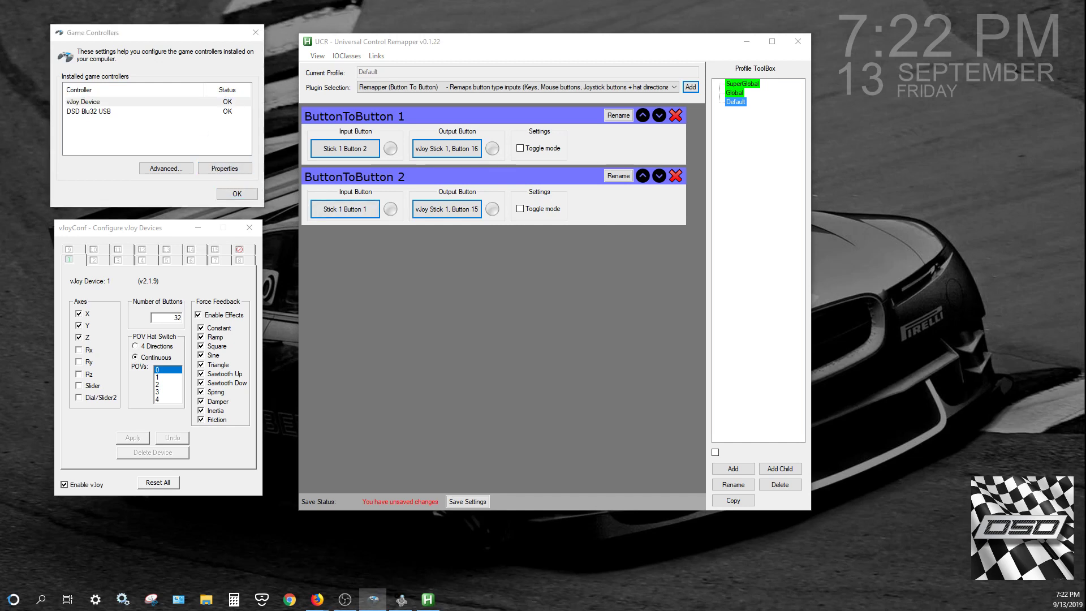
left_click_drag(332, 216, 399, 249)
Step: Switch to the DSD Advanced Electronics Configuration Tool and show its Button Test alongside the vJoy Device test to compare button presses
key("alt+Tab")
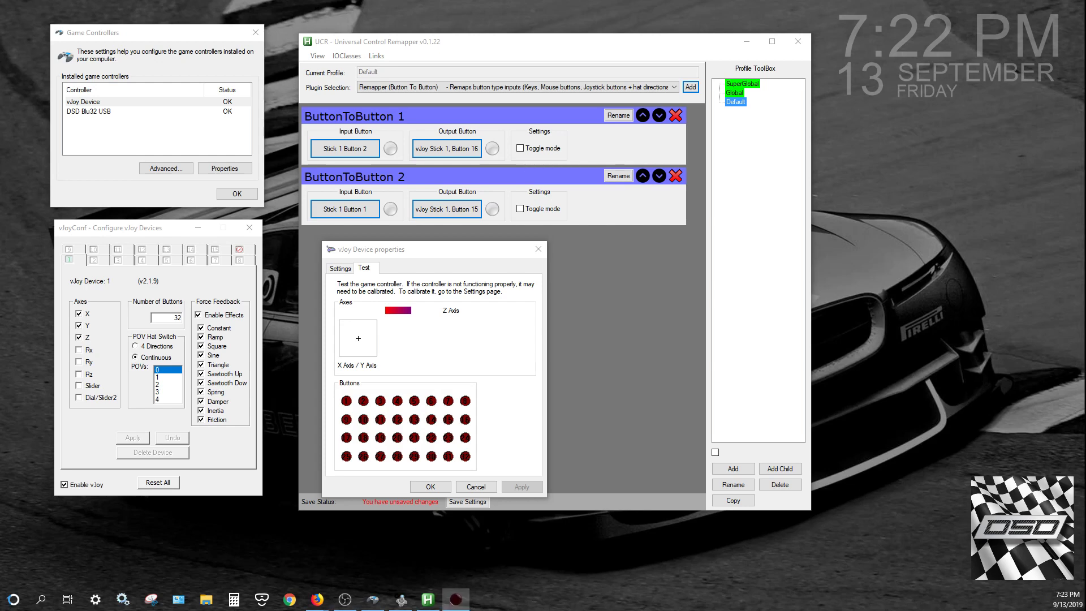
left_click(658, 205)
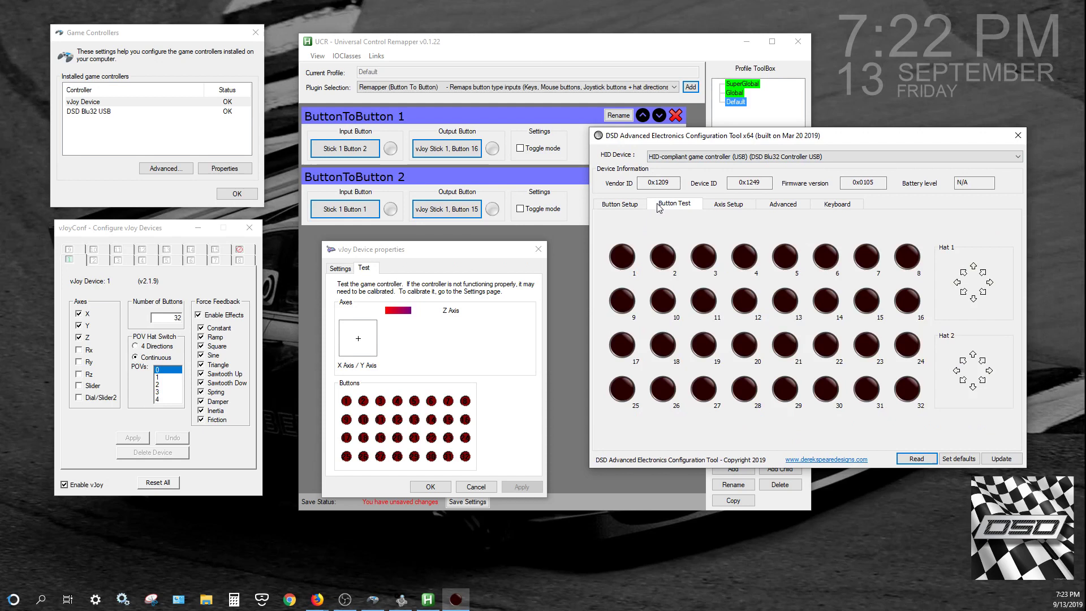
left_click(405, 254)
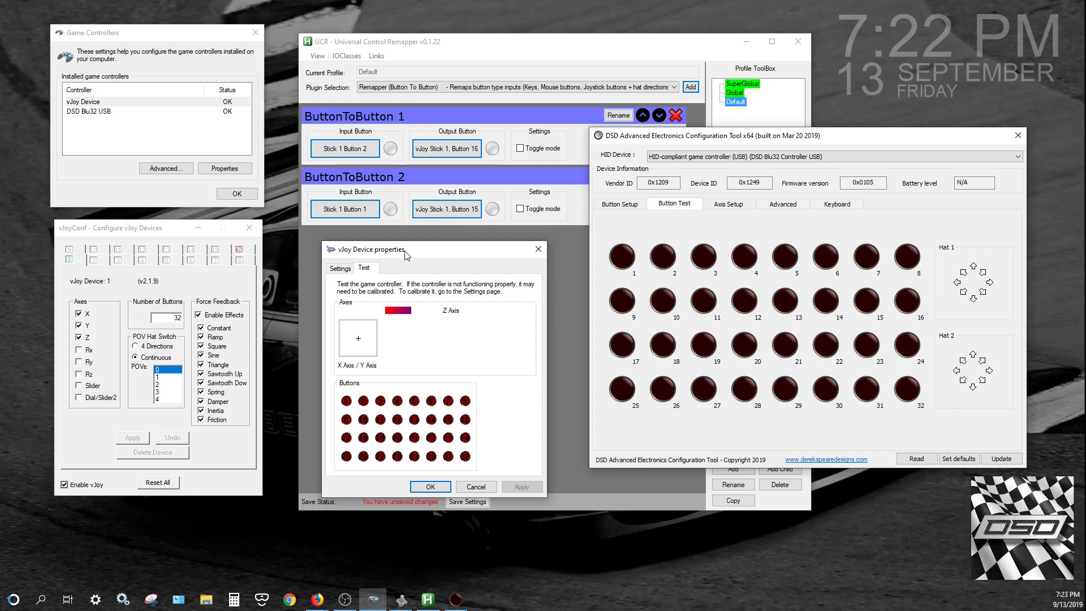
Step: Close the vJoy Device properties and the DSD configuration tool, and save the Universal Control Remapper settings
left_click(428, 487)
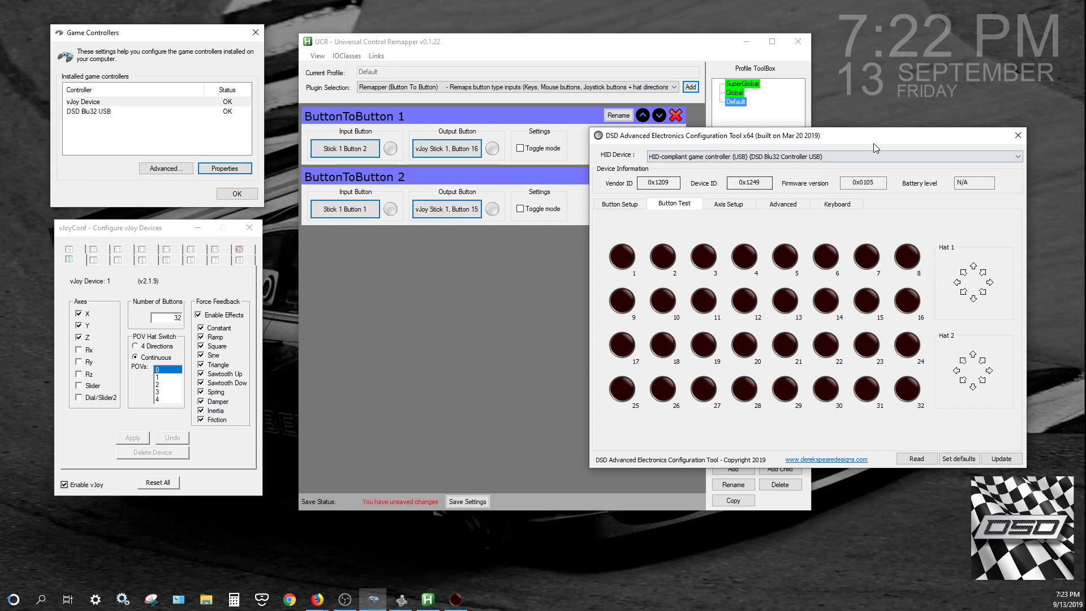
left_click(1017, 135)
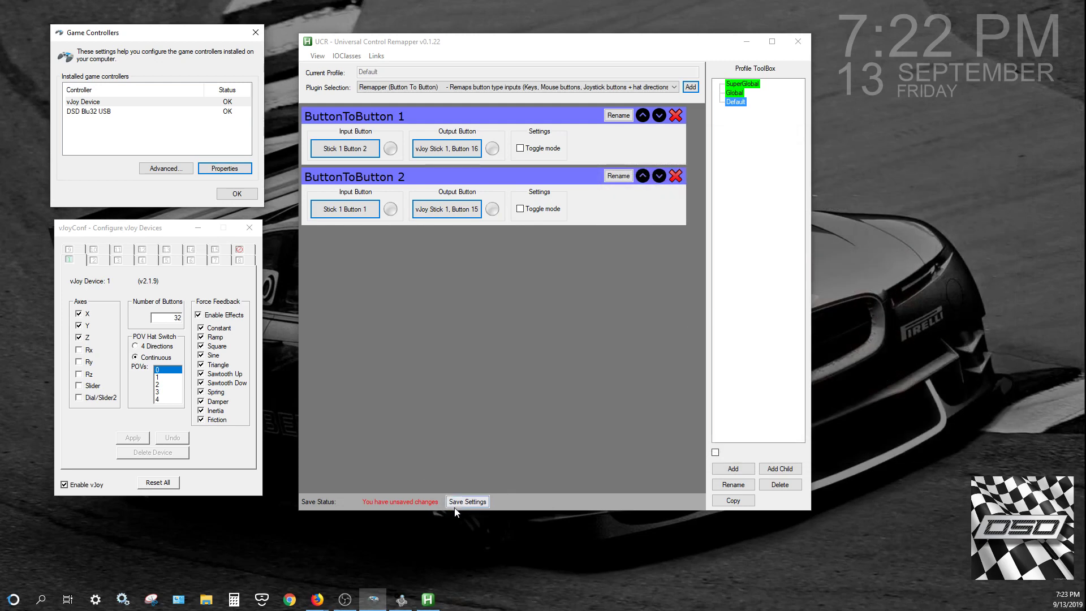
left_click(458, 503)
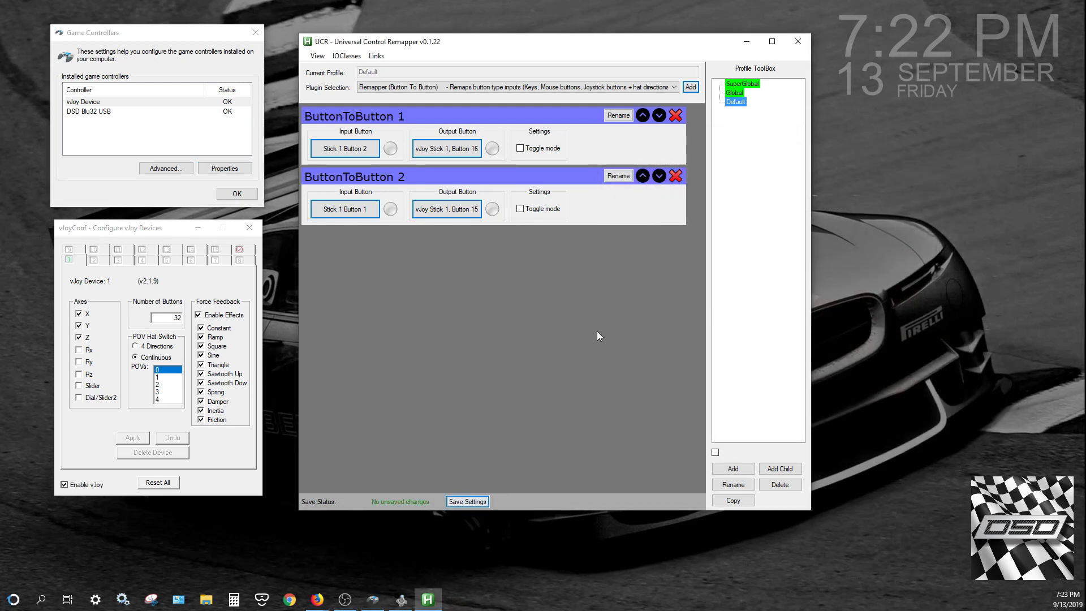